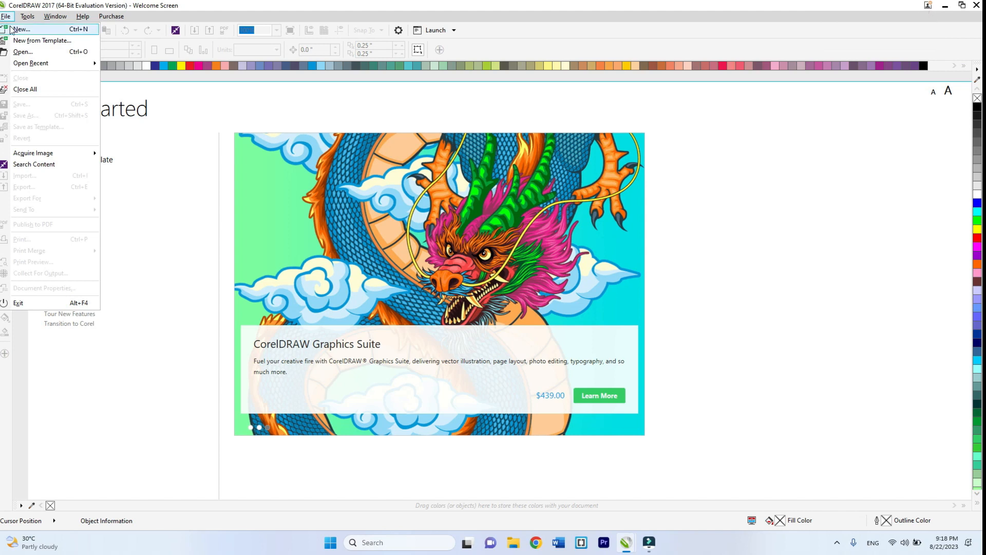
- Create a new 1280 × 720 px RGB document and draw a rectangle about 227 by 174 px on the page
{"action": "left_click", "coordinate": [20, 29]}
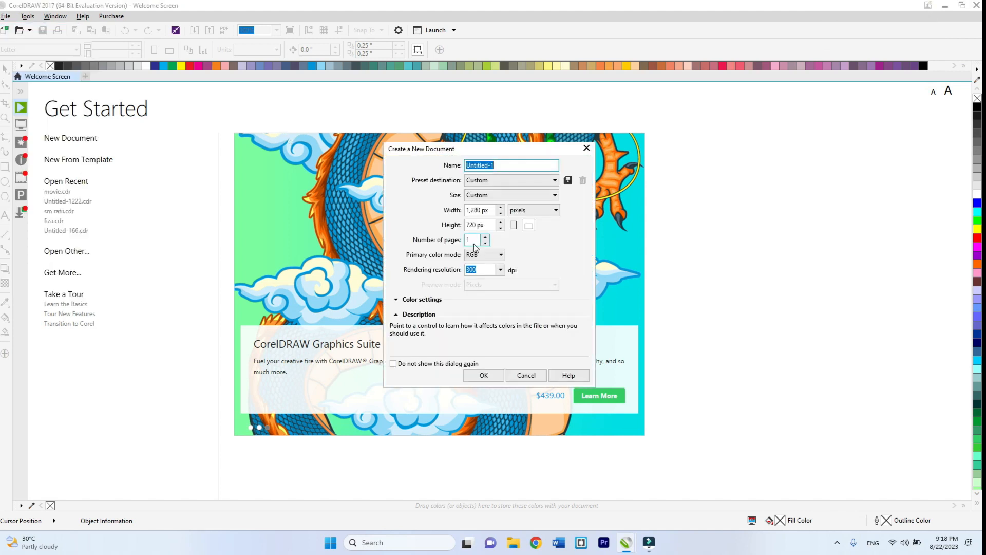
{"action": "left_click", "coordinate": [488, 376]}
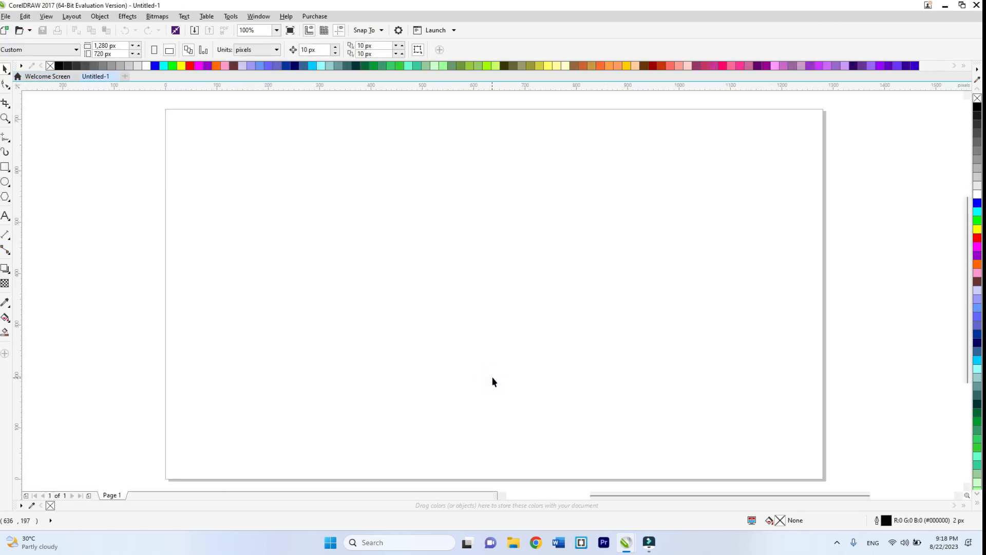
{"action": "left_click", "coordinate": [8, 168]}
{"action": "left_click_drag", "start_coordinate": [378, 190], "coordinate": [494, 280]}
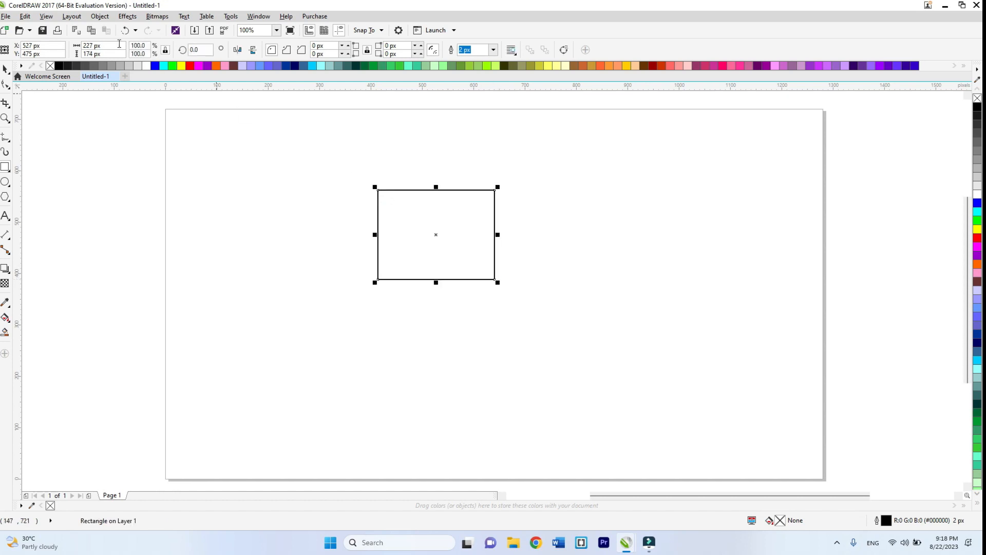
- Enter 150 px for both the width and the height of the rectangle
{"action": "double_click", "coordinate": [92, 45]}
{"action": "double_click", "coordinate": [94, 53]}
{"action": "key", "text": "BackSpace"}
{"action": "type", "text": "1"}
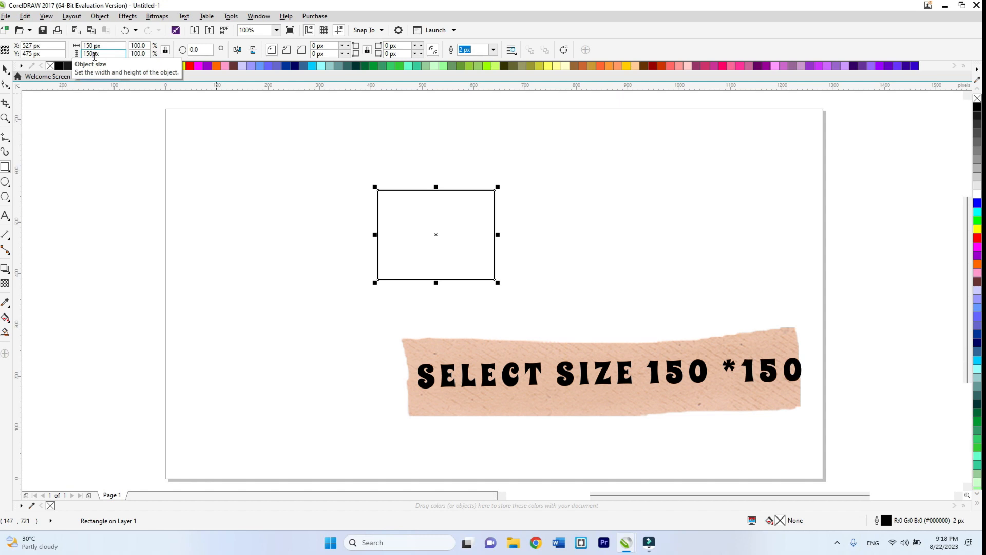
{"action": "key", "text": "Return"}
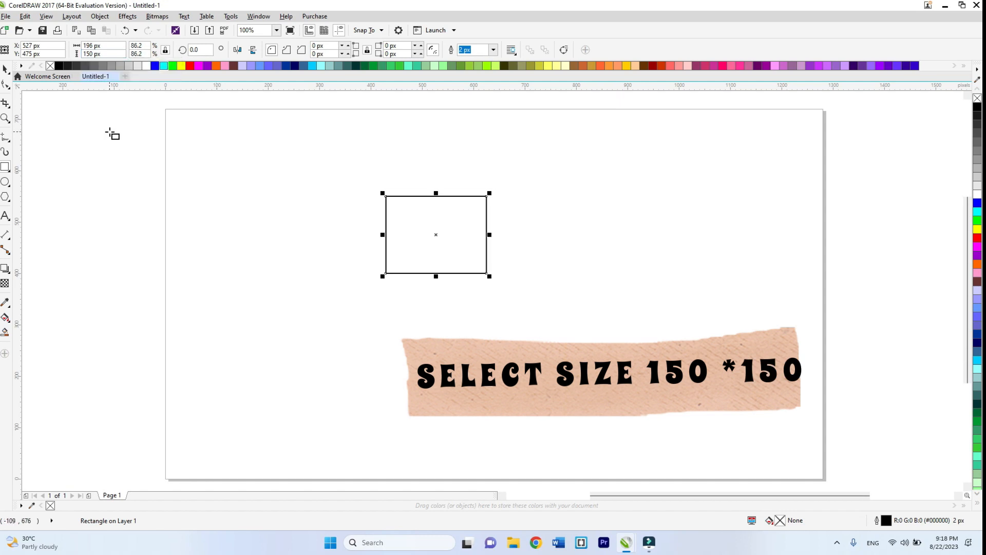
- Select the rectangle and fill it with red
{"action": "key", "text": "space"}
{"action": "left_click", "coordinate": [426, 235]}
{"action": "left_click", "coordinate": [426, 237]}
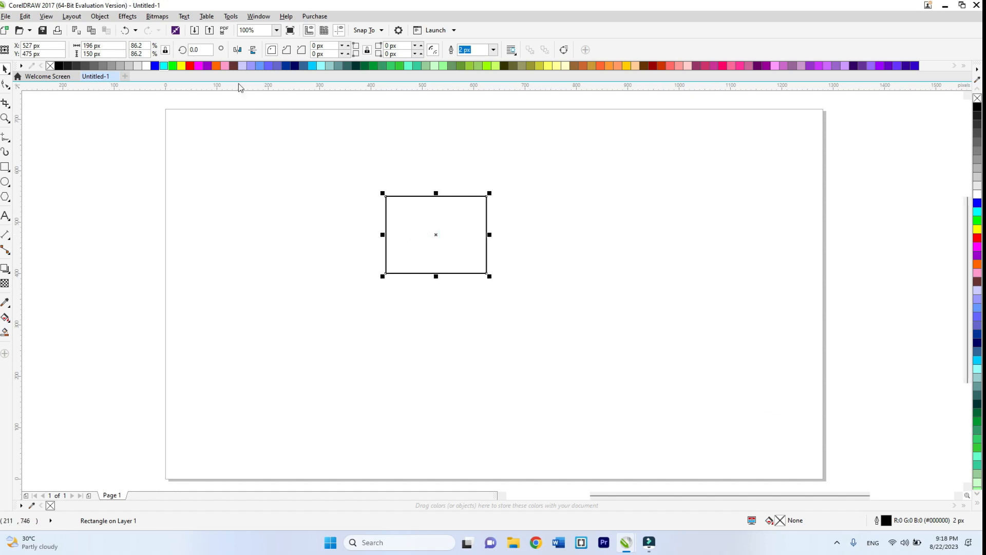
{"action": "left_click", "coordinate": [190, 65]}
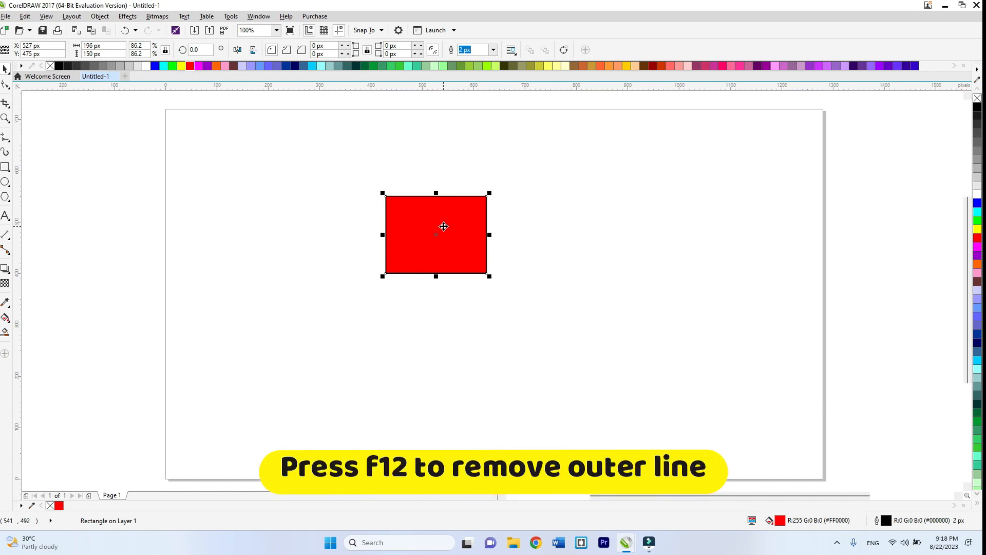
- Remove the red rectangle's outline by setting its outline width to None
{"action": "key", "text": "F12"}
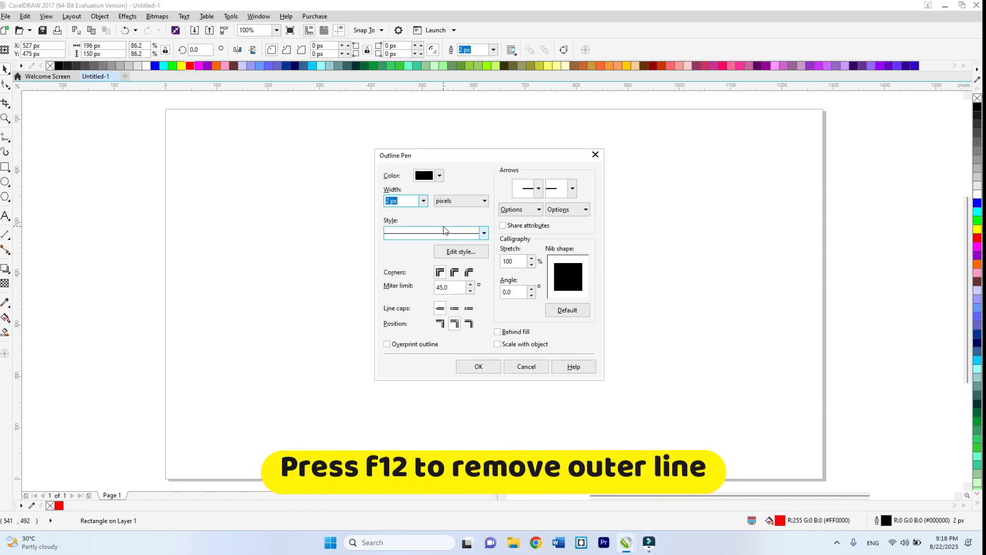
{"action": "left_click", "coordinate": [425, 205]}
{"action": "left_click", "coordinate": [412, 211]}
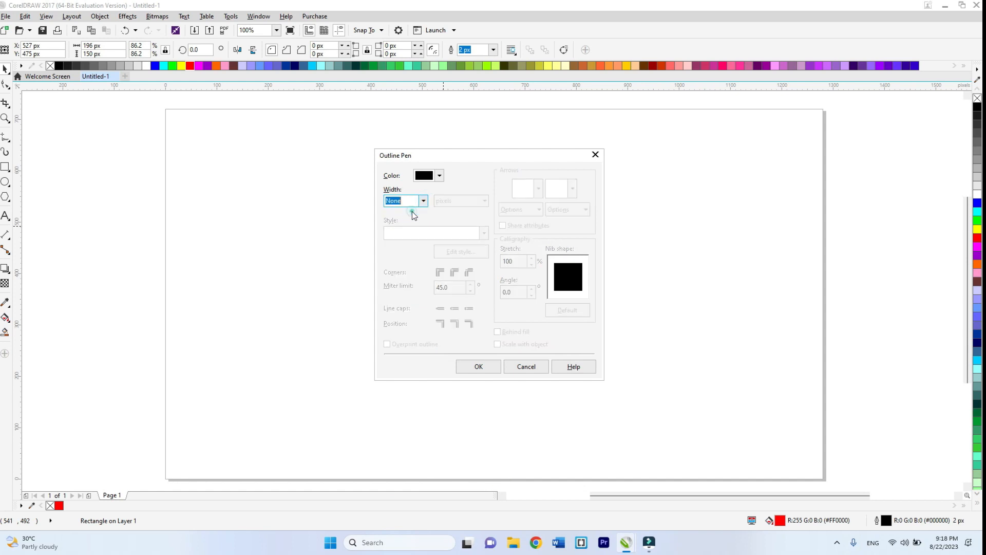
{"action": "left_click", "coordinate": [473, 367]}
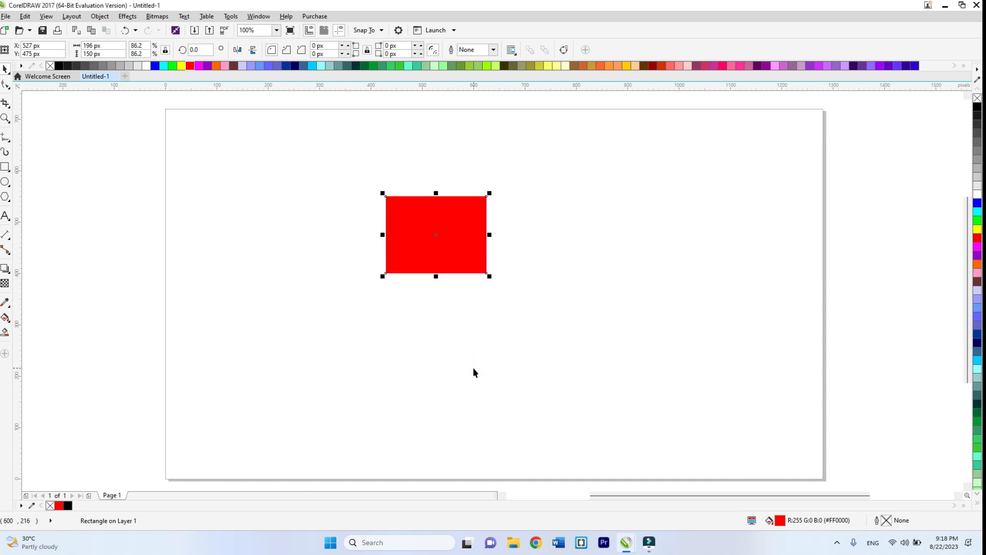
{"action": "left_click", "coordinate": [473, 370]}
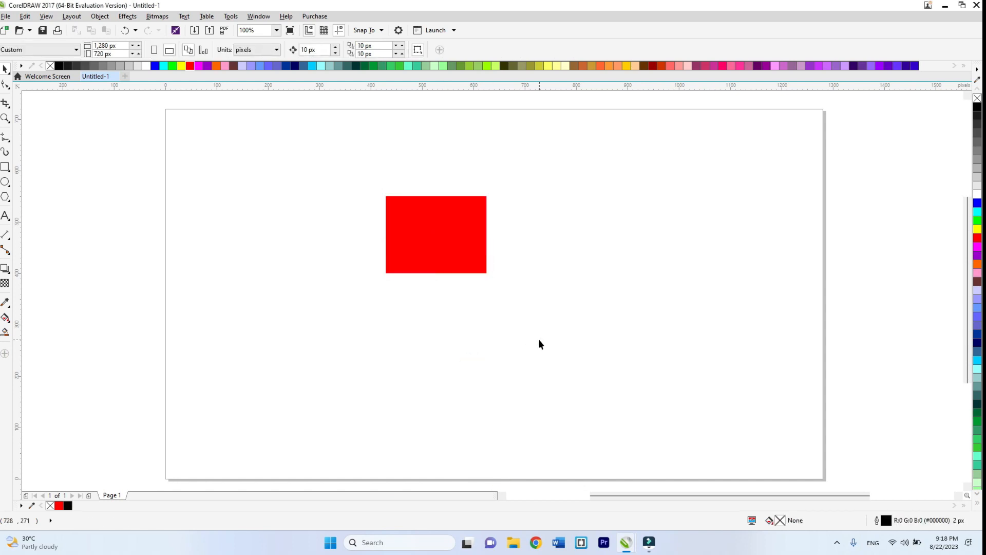
- Draw a rectangle about 128 by 95 px beside the red one and round all its corners to about 25 px
{"action": "left_click", "coordinate": [5, 166]}
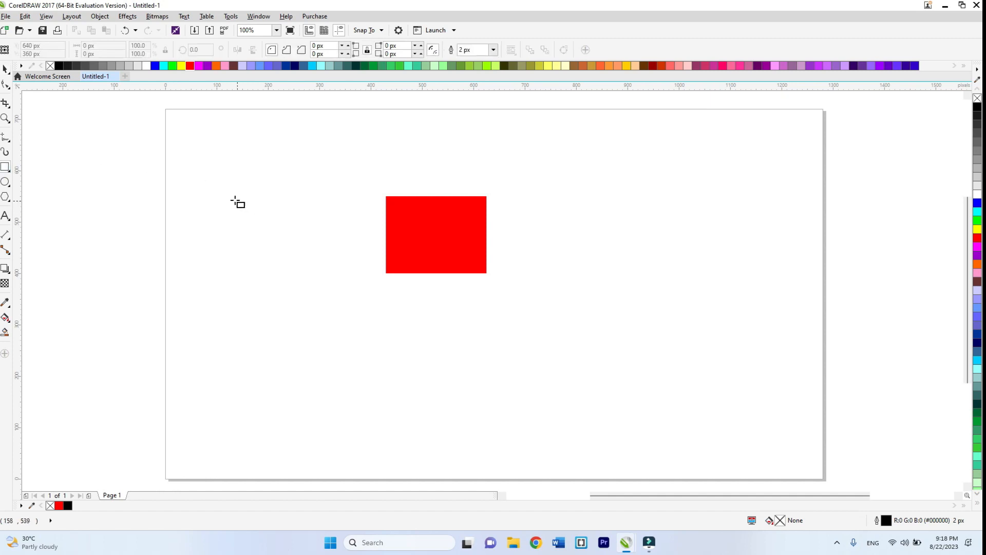
{"action": "mouse_move", "coordinate": [233, 192]}
{"action": "left_mouse_down"}
{"action": "mouse_move", "coordinate": [299, 242]}
{"action": "mouse_move", "coordinate": [280, 226]}
{"action": "left_mouse_up"}
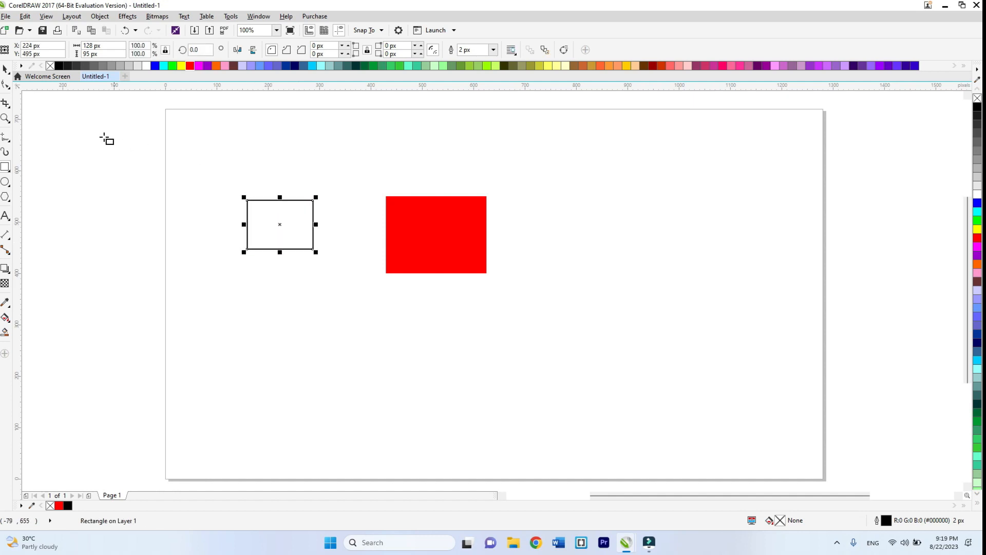
{"action": "left_click", "coordinate": [5, 85]}
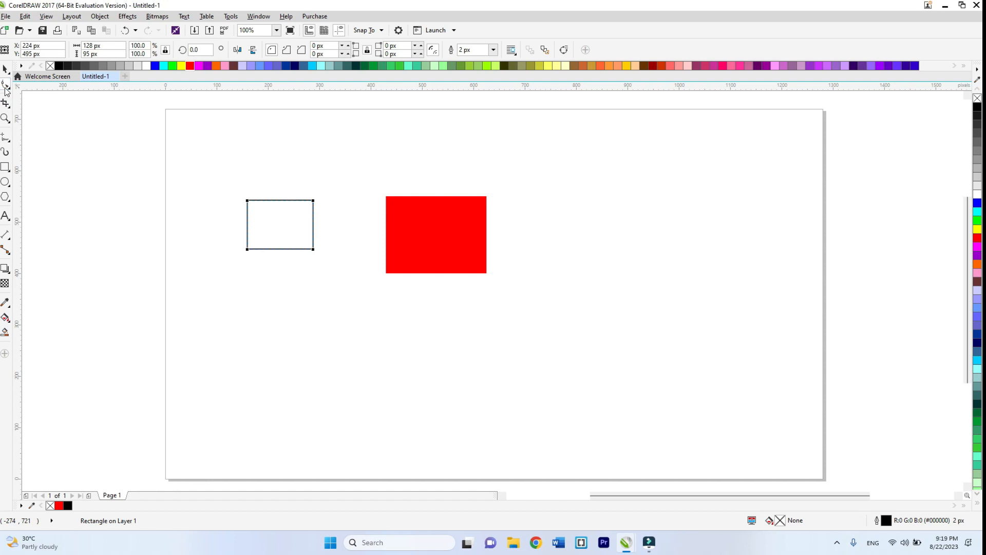
{"action": "left_click_drag", "start_coordinate": [313, 201], "coordinate": [301, 205]}
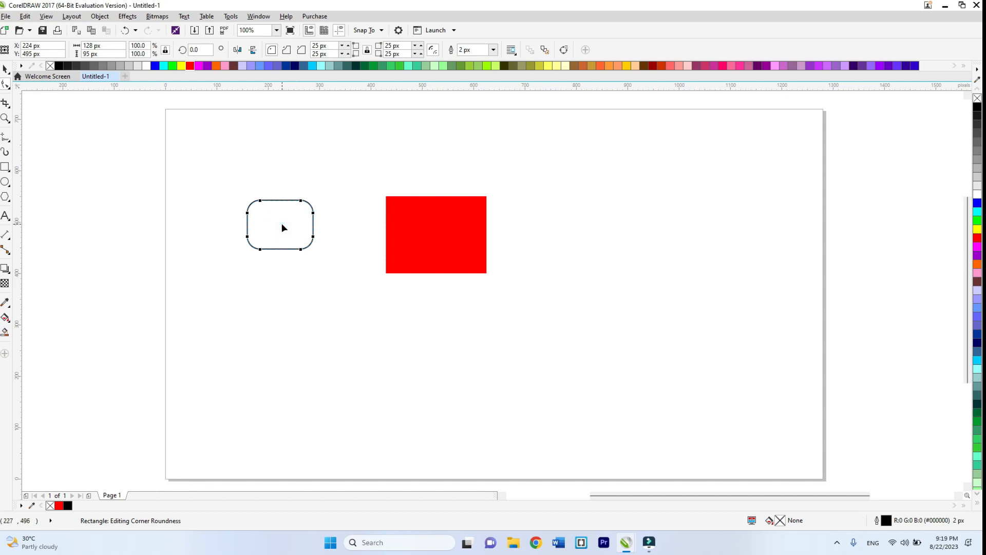
- Move the rounded rectangle onto the middle of the red rectangle and fill it with white
{"action": "key", "text": "space"}
{"action": "left_click_drag", "start_coordinate": [282, 225], "coordinate": [439, 230]}
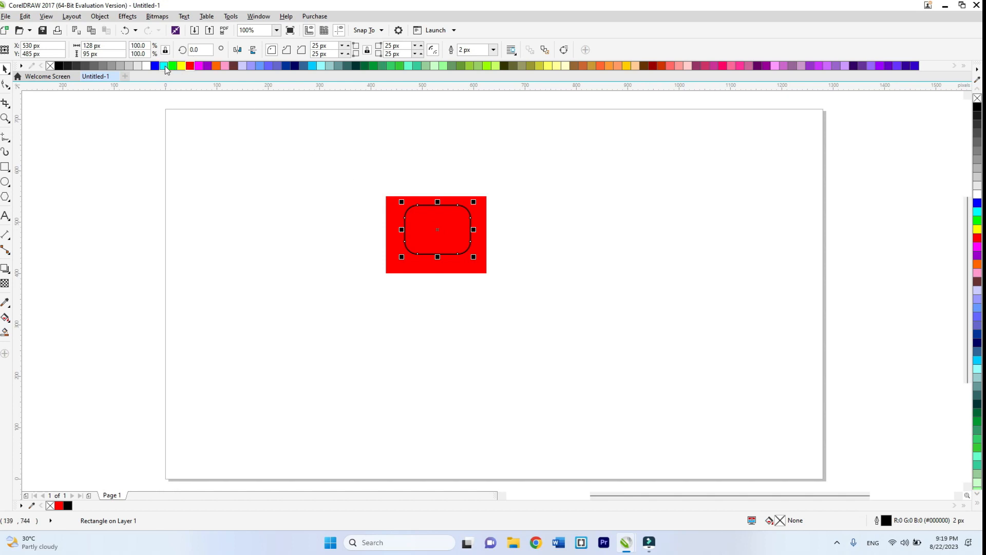
{"action": "left_click", "coordinate": [147, 66]}
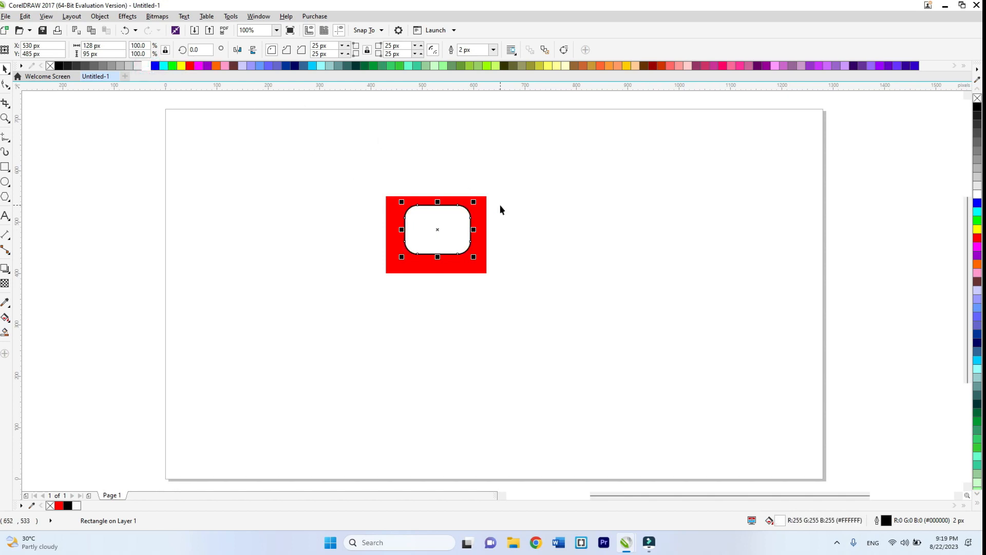
- Scale the white rounded rectangle down to about 119 by 88 px and set its outline width to None
{"action": "left_click_drag", "start_coordinate": [474, 202], "coordinate": [477, 204]}
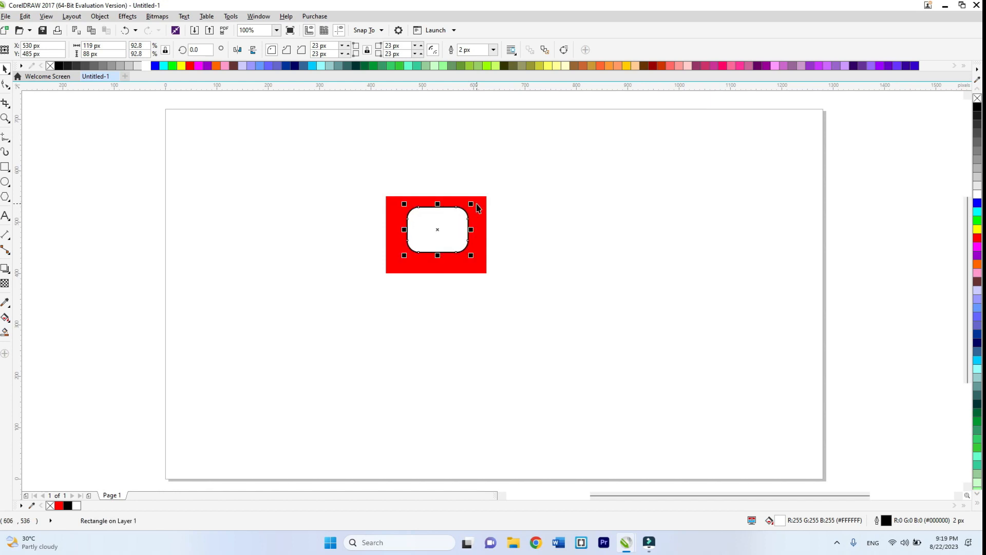
{"action": "left_click", "coordinate": [550, 204]}
{"action": "left_click", "coordinate": [441, 230]}
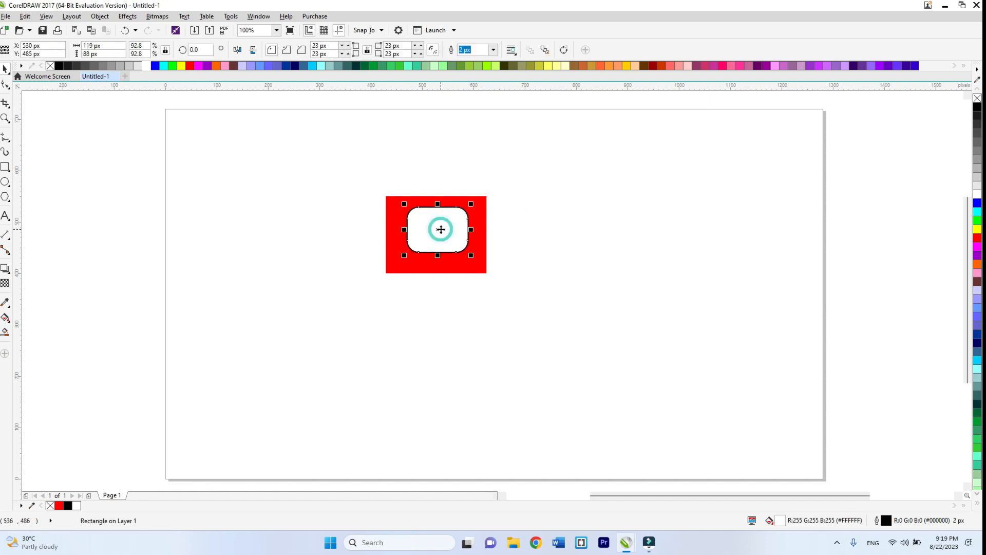
{"action": "key", "text": "F12"}
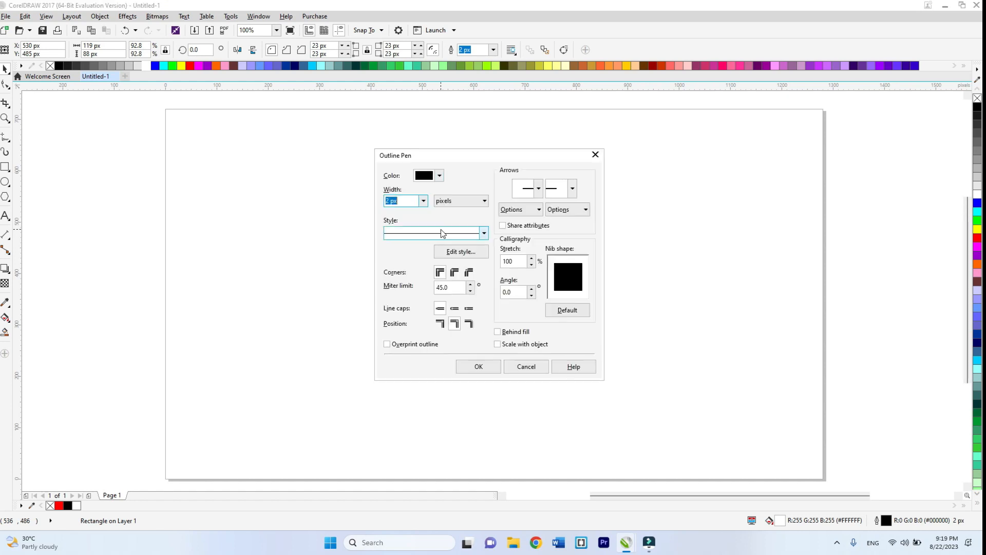
{"action": "left_click", "coordinate": [424, 201]}
{"action": "left_click", "coordinate": [412, 212]}
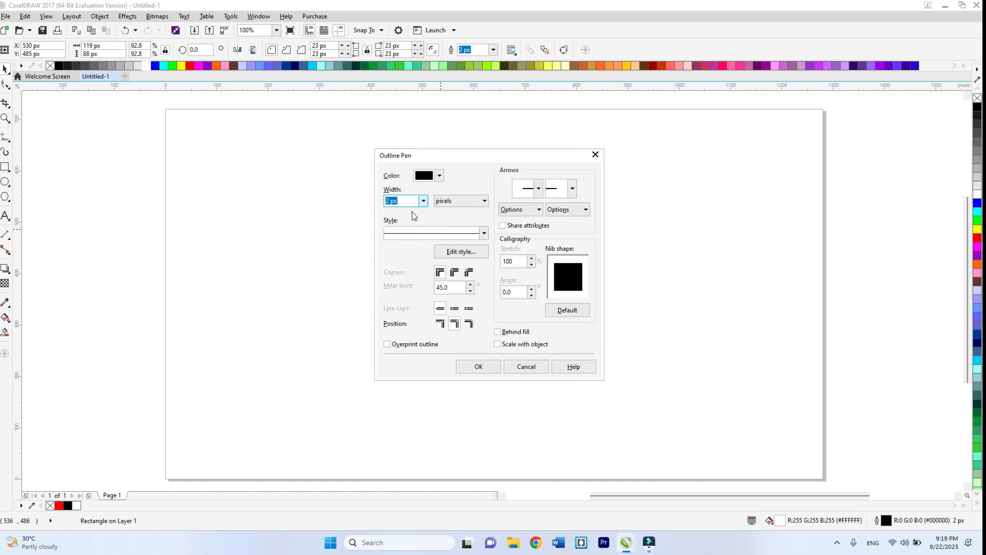
{"action": "left_click", "coordinate": [472, 365]}
{"action": "left_click", "coordinate": [514, 320]}
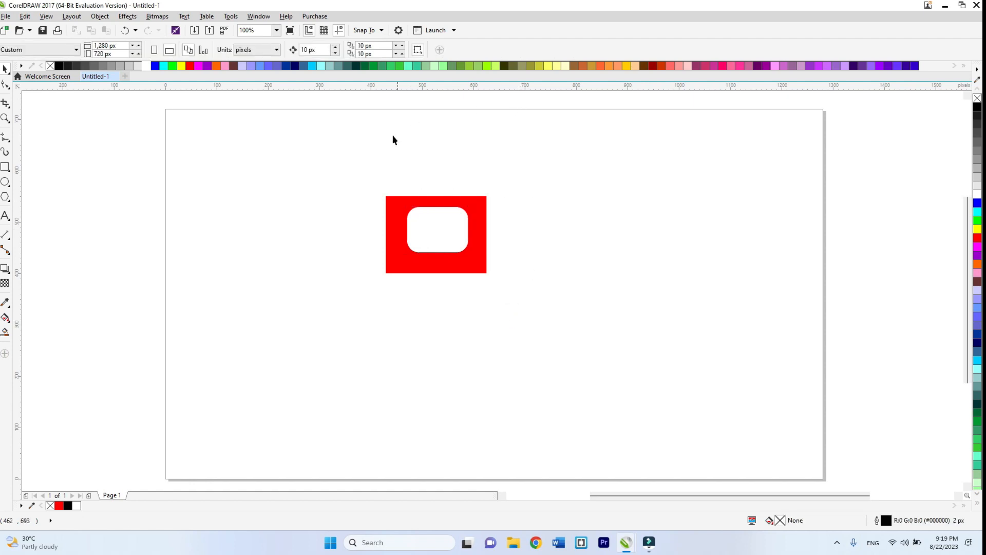
- Draw a three-sided polygon about 45 by 41 px in the empty area beside the red rectangle and rotate it 30 degrees
{"action": "left_click", "coordinate": [5, 197]}
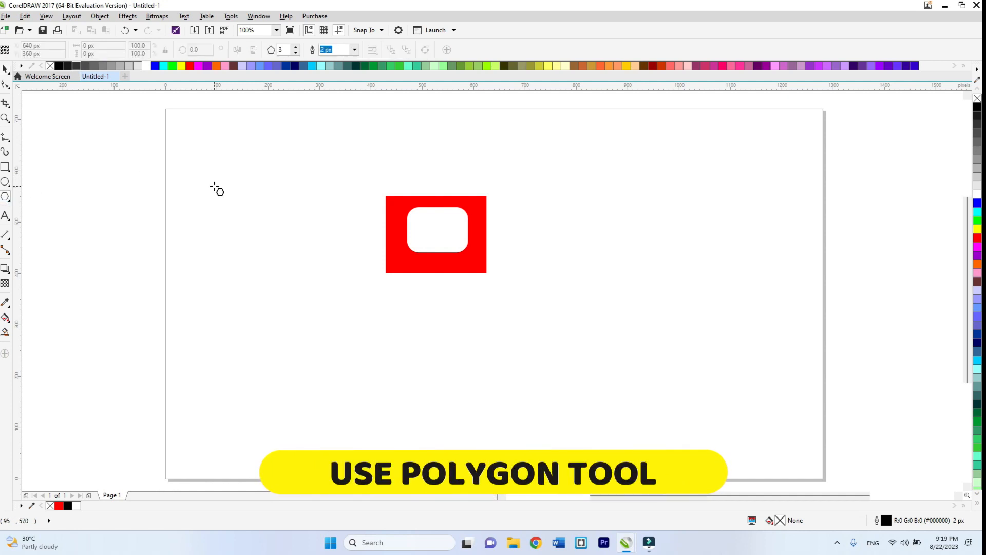
{"action": "left_click_drag", "start_coordinate": [239, 193], "coordinate": [265, 221]}
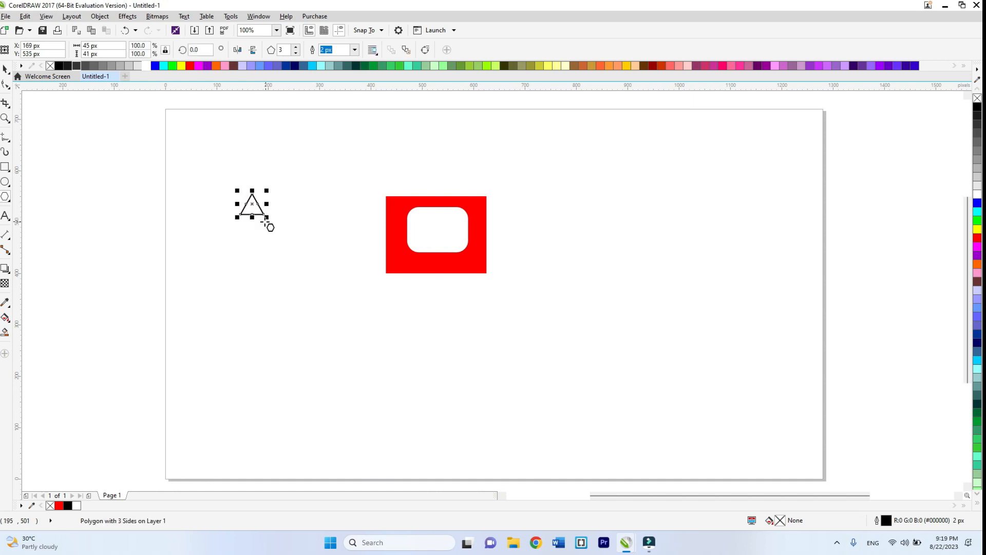
{"action": "left_click", "coordinate": [201, 49]}
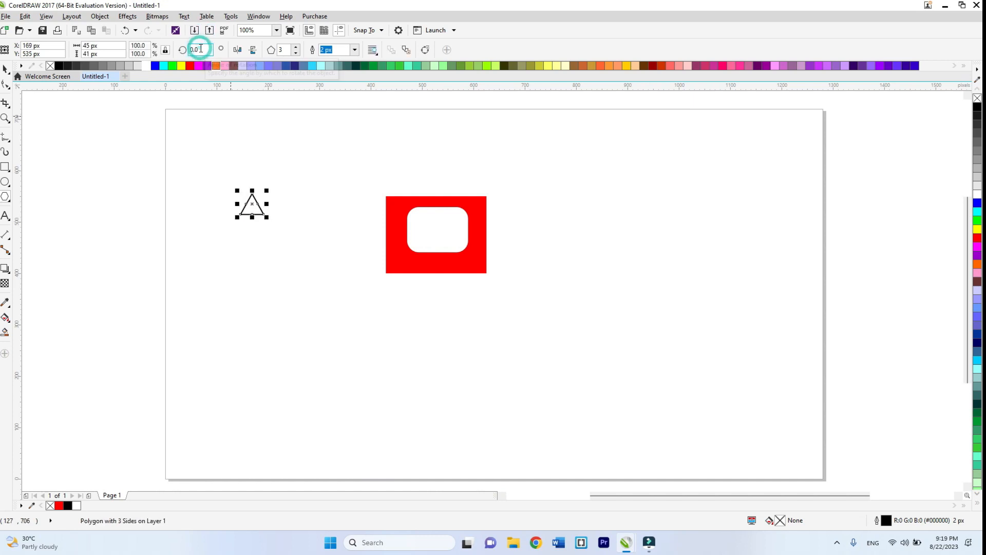
{"action": "key", "text": "BackSpace"}
{"action": "key", "text": "BackSpace"}
{"action": "type", "text": "3"}
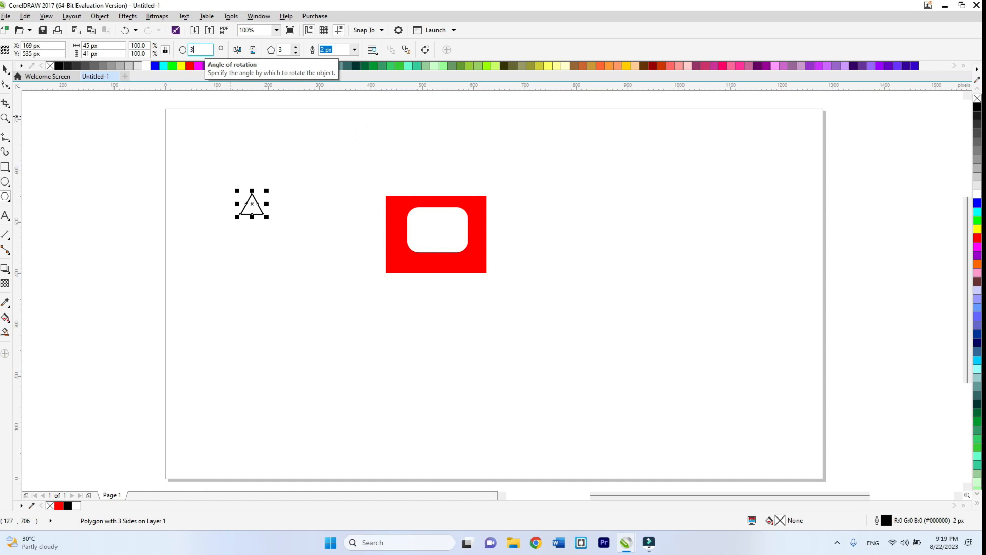
{"action": "type", "text": "0"}
{"action": "key", "text": "Return"}
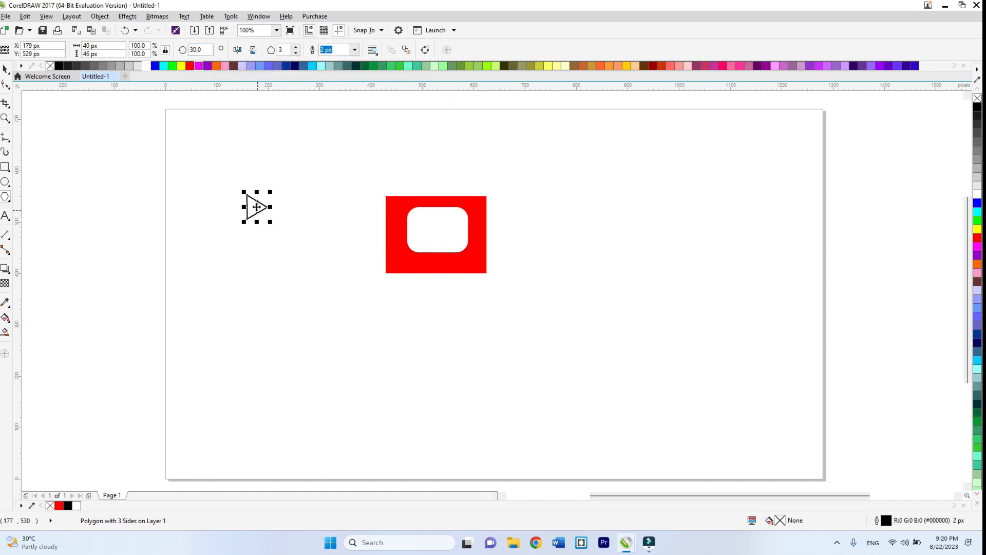
- Move the triangle onto the centre of the white rounded rectangle, undoing any stray polygon drawn along the way
{"action": "left_click_drag", "start_coordinate": [257, 207], "coordinate": [441, 225]}
{"action": "left_click", "coordinate": [430, 225]}
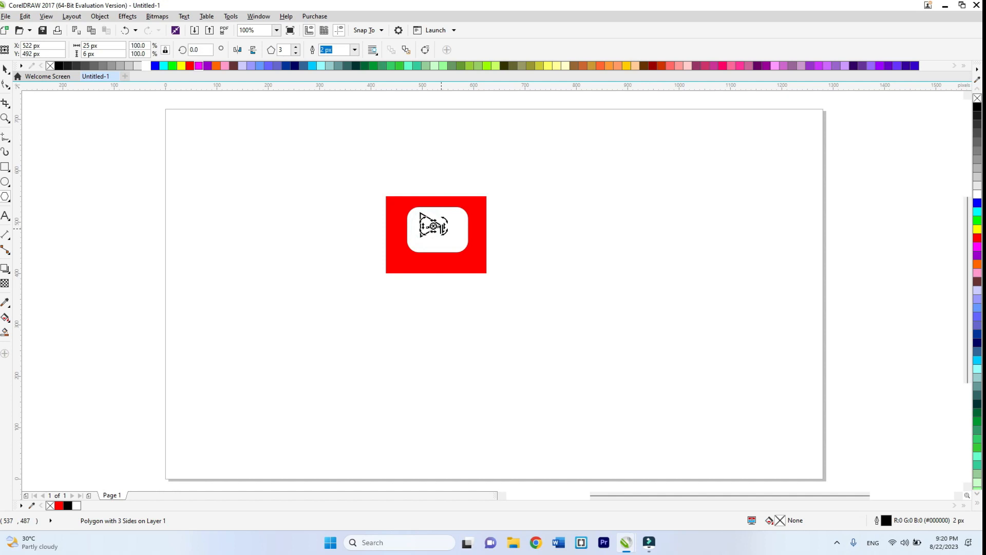
{"action": "left_click", "coordinate": [443, 232]}
{"action": "key", "text": "ctrl+z"}
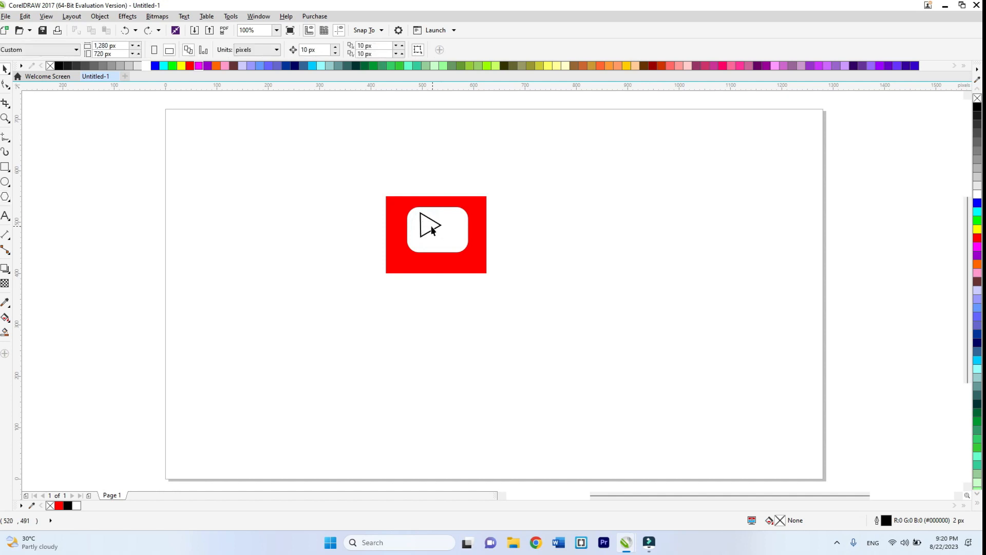
{"action": "left_click", "coordinate": [428, 224]}
{"action": "left_click_drag", "start_coordinate": [428, 224], "coordinate": [435, 228]}
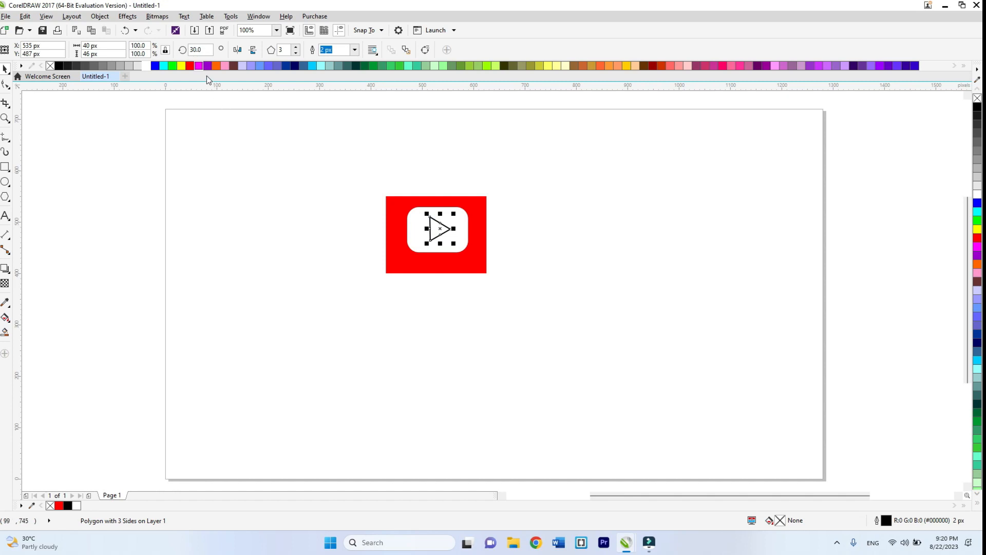
- Fill the triangle with red and enlarge it from its centre to about 47 by 55 px
{"action": "left_click", "coordinate": [193, 68]}
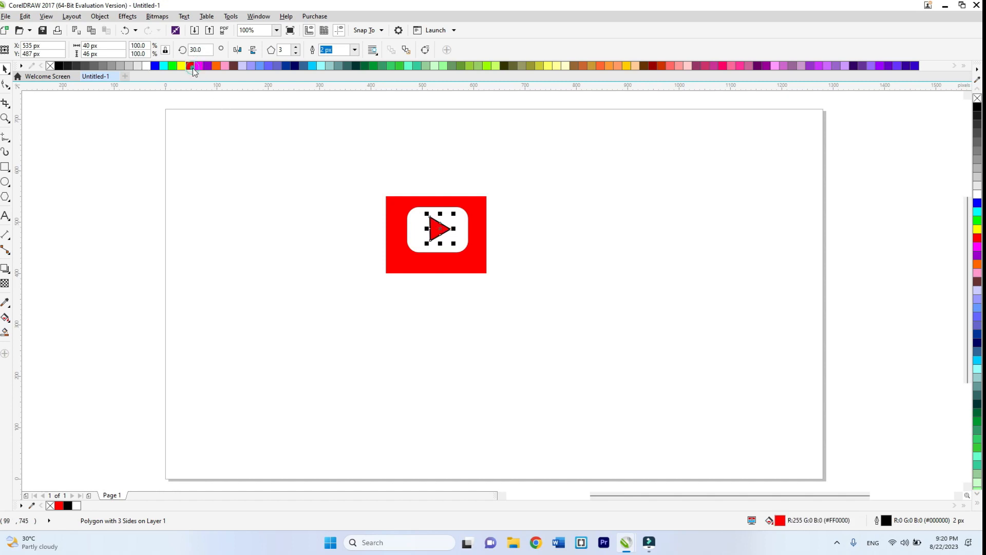
{"action": "left_click", "coordinate": [531, 194]}
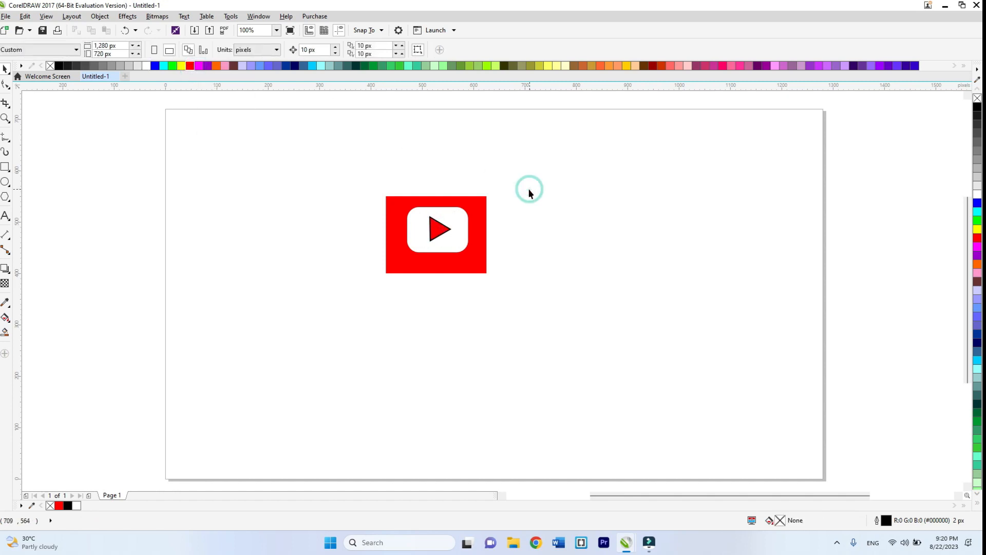
{"action": "left_click", "coordinate": [437, 230]}
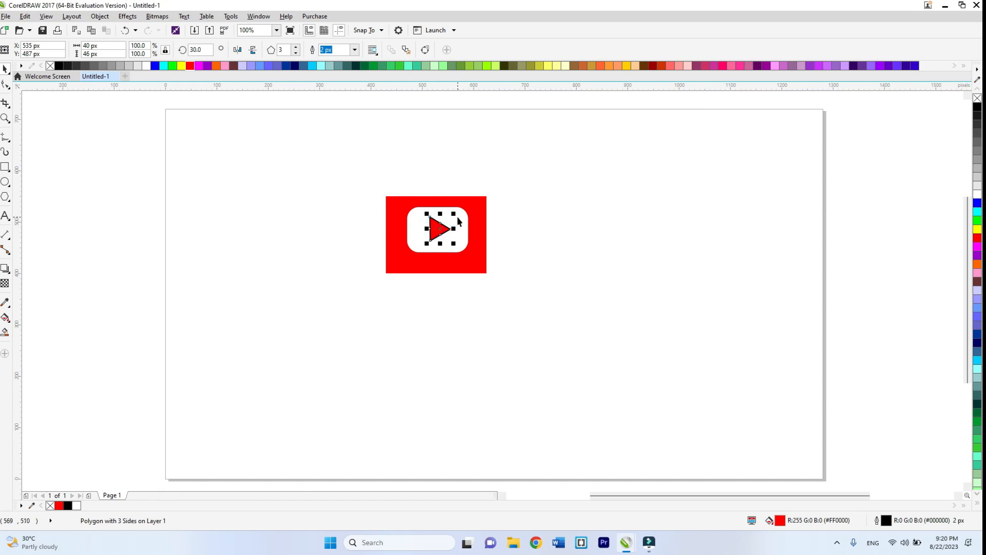
{"action": "left_click_drag", "start_coordinate": [455, 216], "coordinate": [459, 211]}
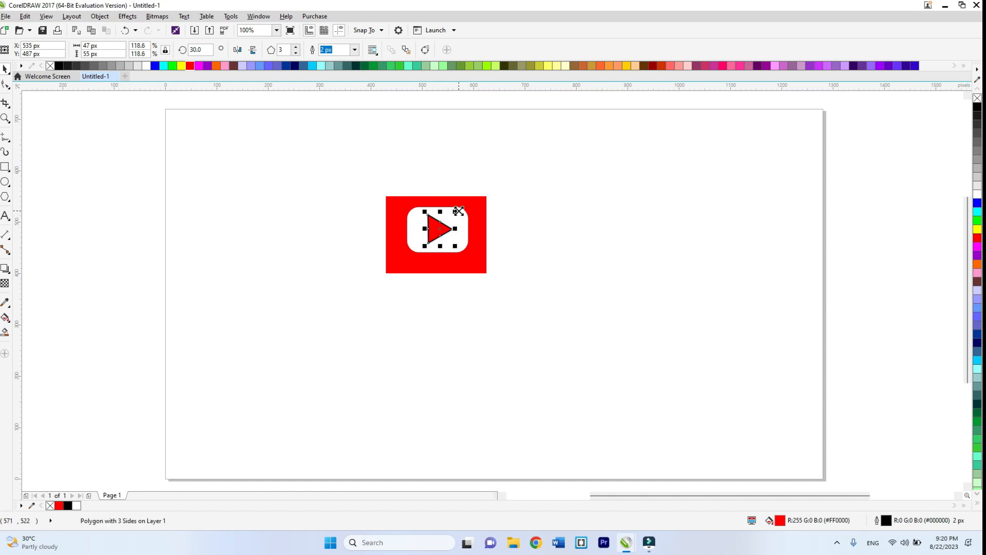
{"action": "left_click", "coordinate": [489, 159]}
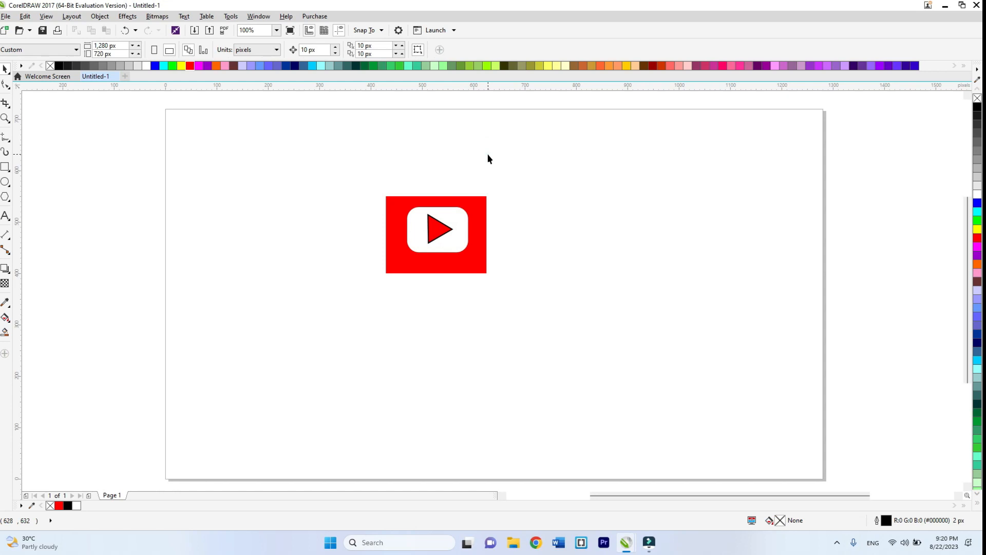
- Set the red triangle's outline width to None
{"action": "left_click", "coordinate": [437, 231]}
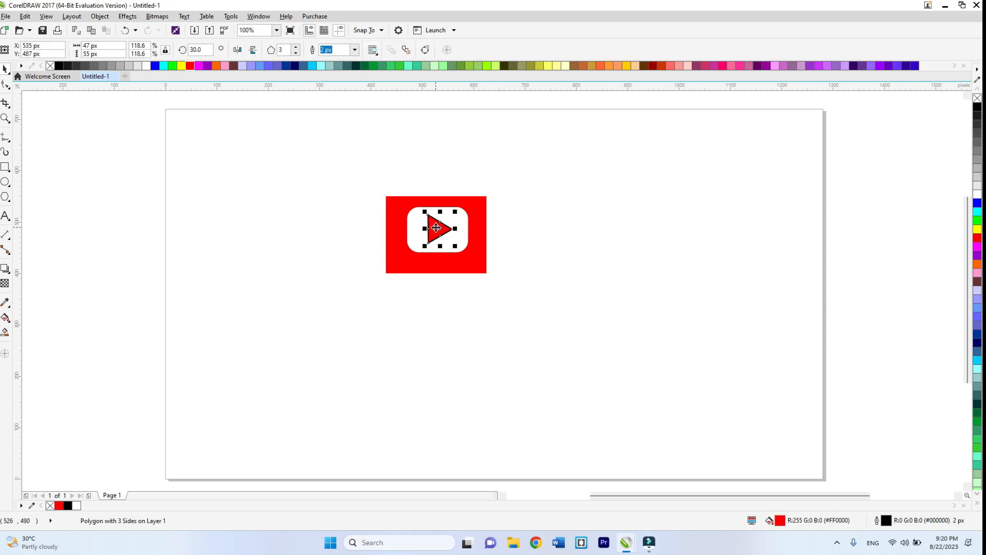
{"action": "key", "text": "F12"}
{"action": "left_click", "coordinate": [424, 202]}
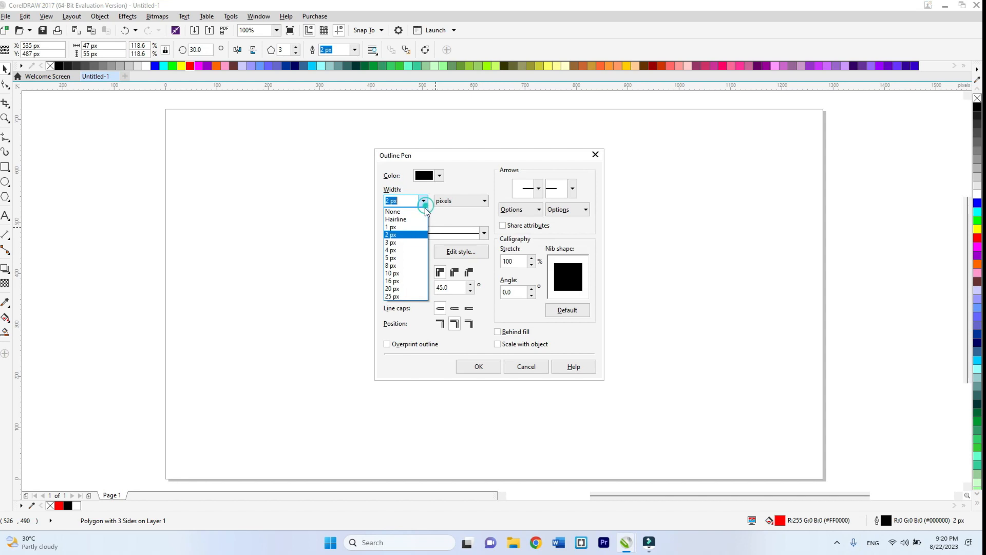
{"action": "left_click", "coordinate": [411, 215]}
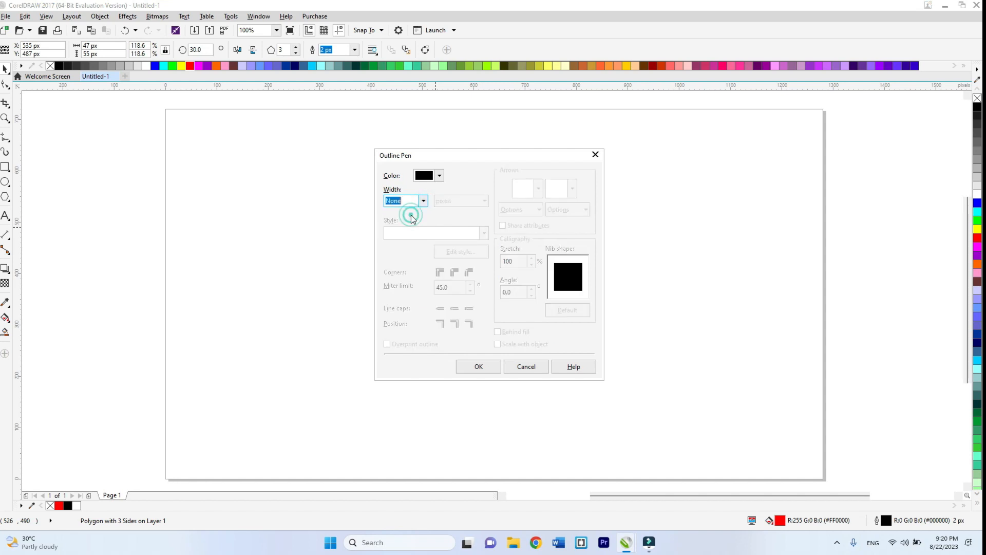
{"action": "left_click", "coordinate": [485, 366]}
{"action": "left_click", "coordinate": [572, 373]}
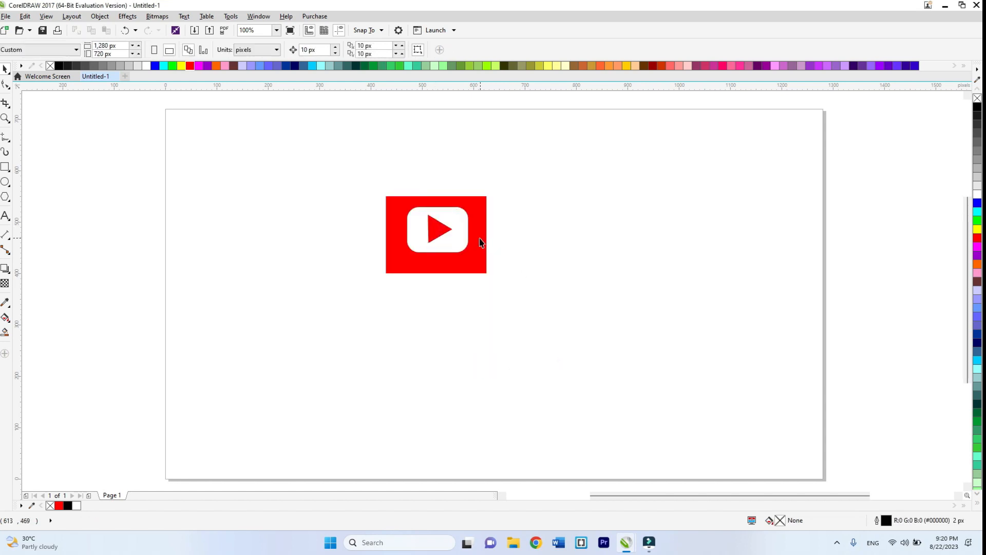
- Nudge the red triangle very slightly within the white rounded rectangle and deselect it
{"action": "left_click", "coordinate": [436, 230]}
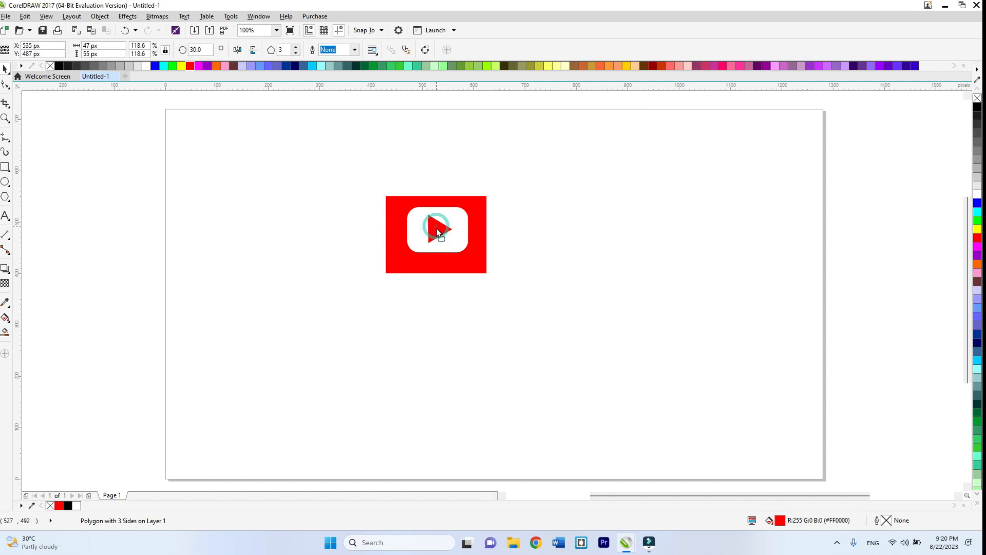
{"action": "left_click_drag", "start_coordinate": [437, 229], "coordinate": [436, 228]}
{"action": "left_click", "coordinate": [554, 210]}
{"action": "left_click", "coordinate": [553, 210]}
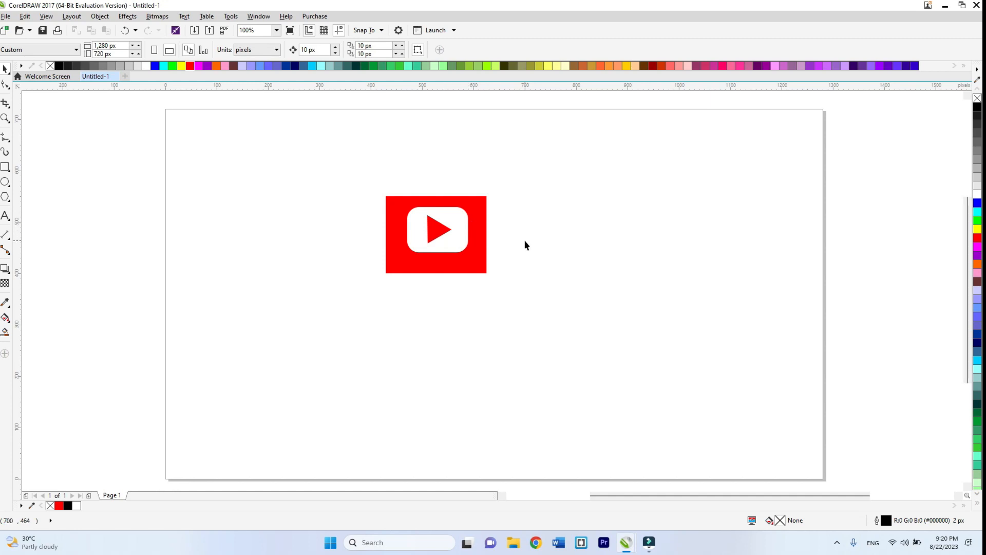
- Change the view mode in which the drawing is displayed
{"action": "left_click", "coordinate": [47, 17]}
{"action": "left_click", "coordinate": [58, 74]}
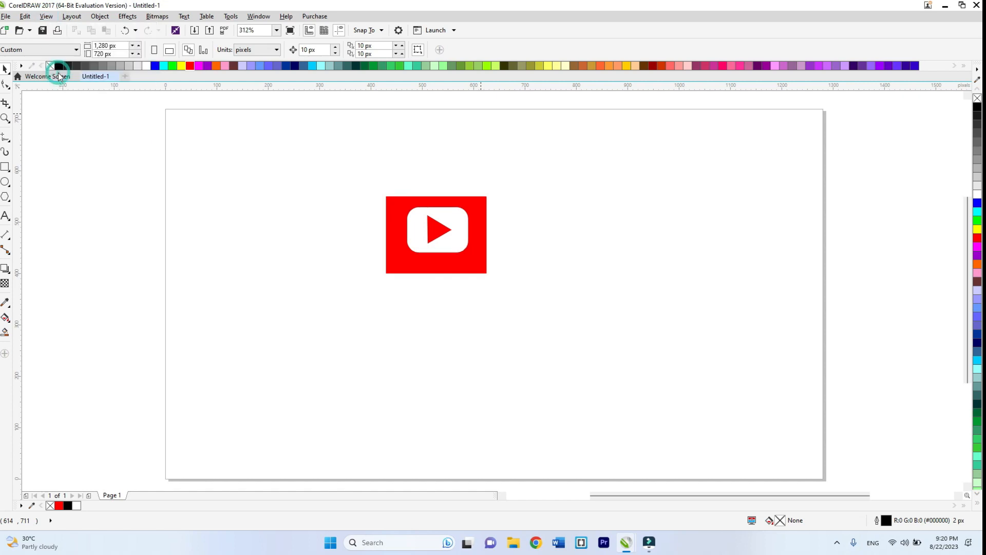
{"action": "left_click", "coordinate": [555, 292]}
- Add the artistic text SUBSCRIBE below the red rectangle and scale it down about its centre to about 187 by 24 px
{"action": "left_click", "coordinate": [6, 216]}
{"action": "left_click", "coordinate": [370, 348]}
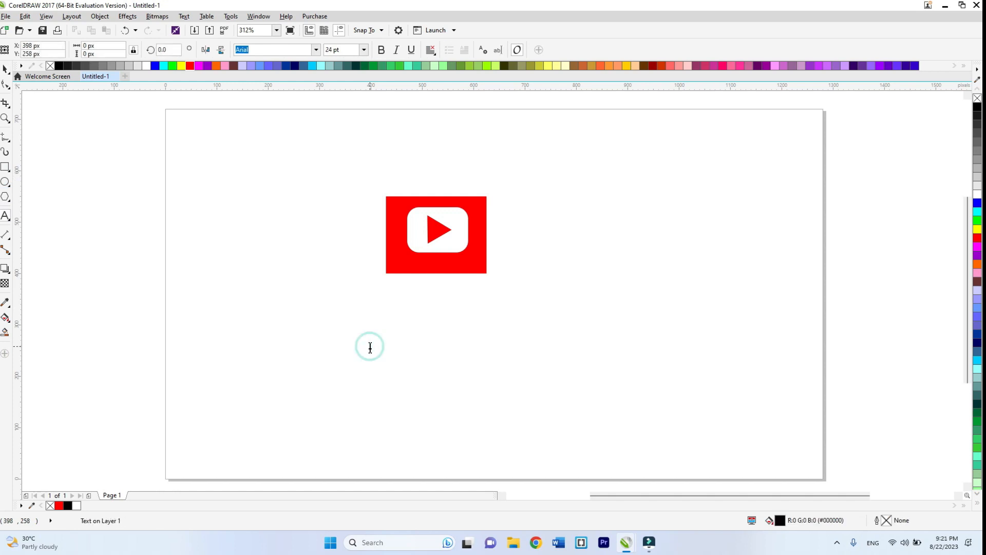
{"action": "type", "text": "SUBSCRIBE"}
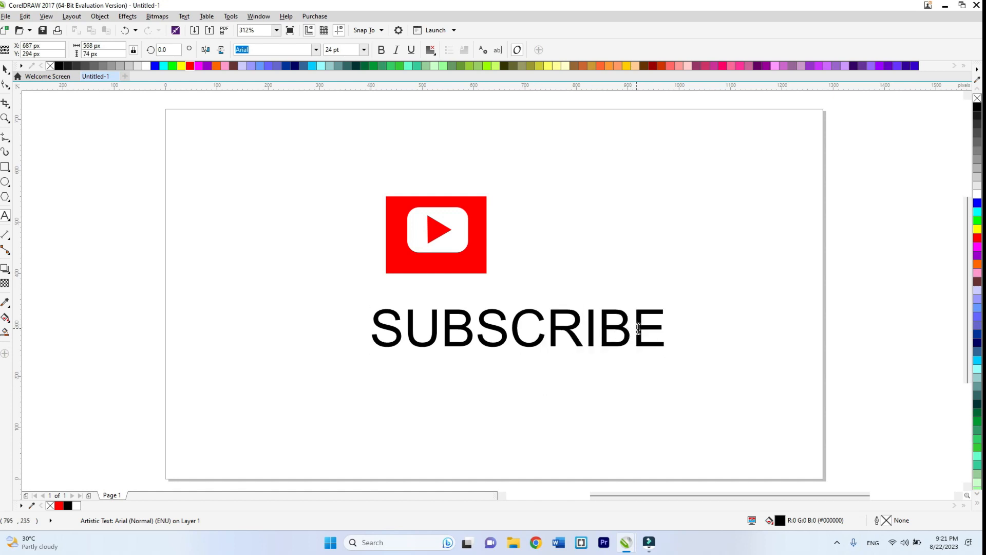
{"action": "left_click_drag", "start_coordinate": [668, 306], "coordinate": [602, 318]}
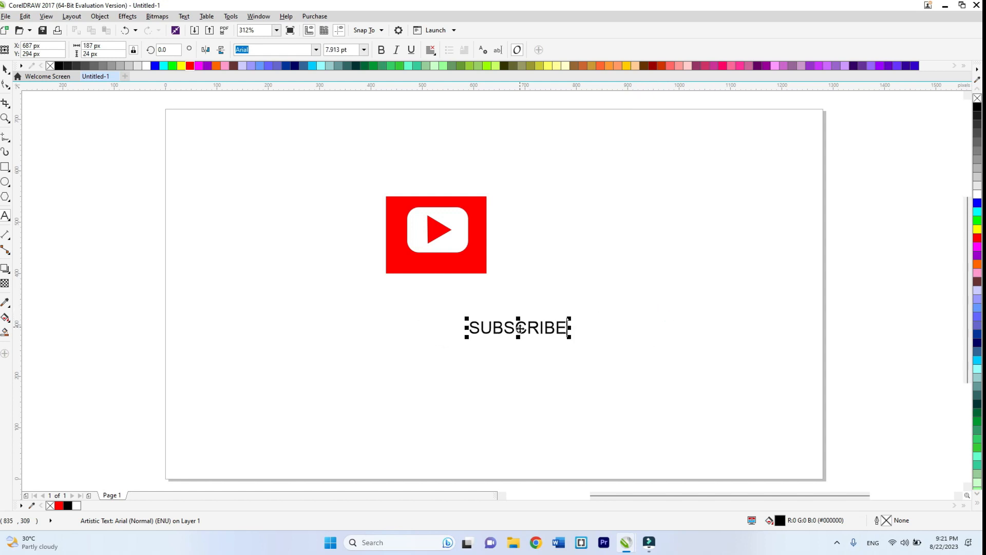